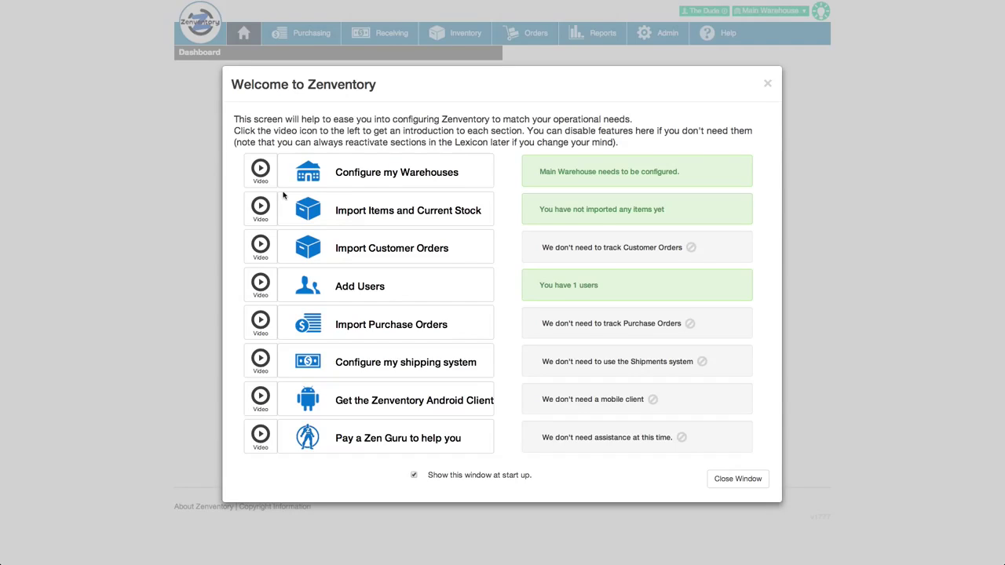
Choose Configure my Warehouses on the Welcome to Zenventory checklist.
click(409, 175)
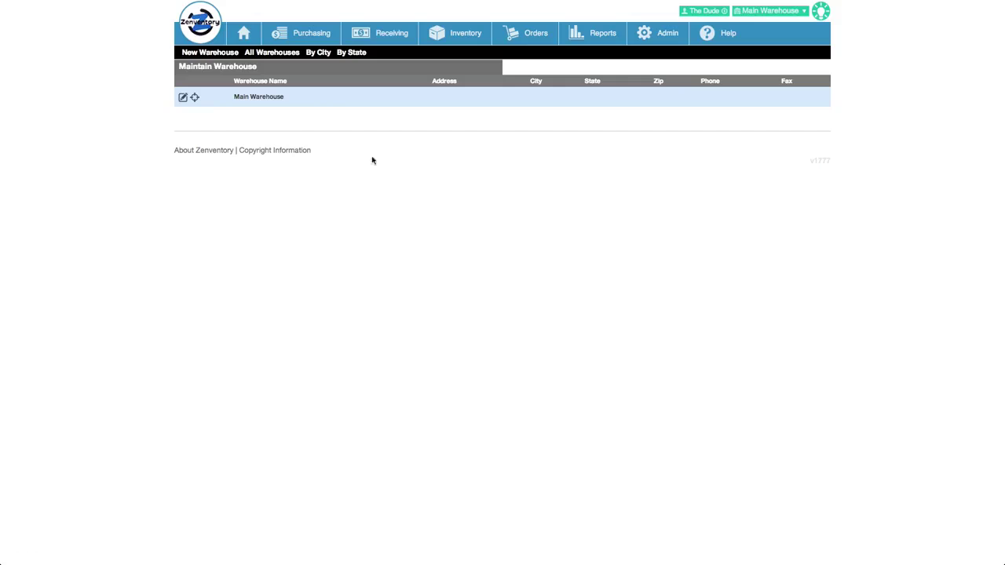
click(181, 98)
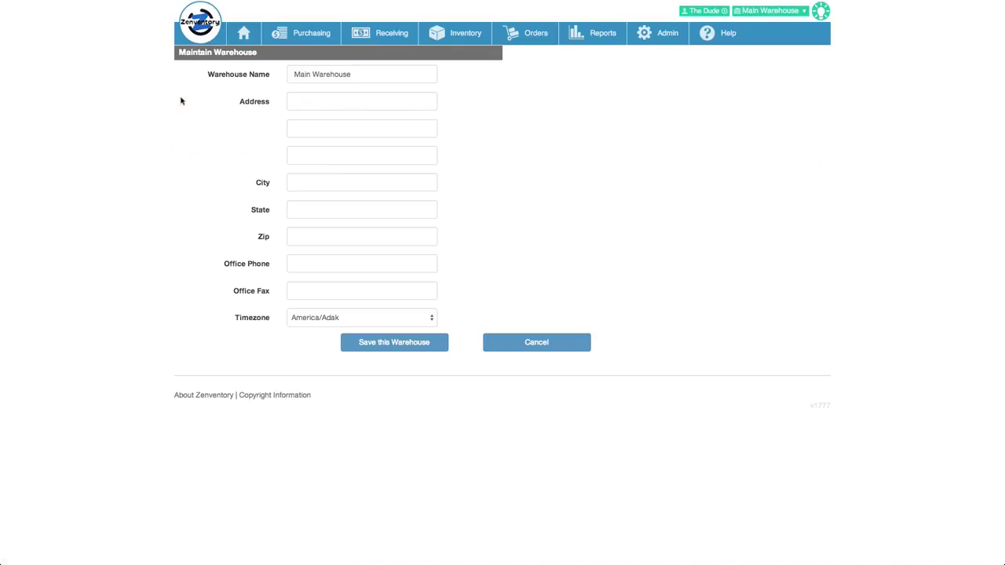
double_click(306, 74)
text(Hollywood)
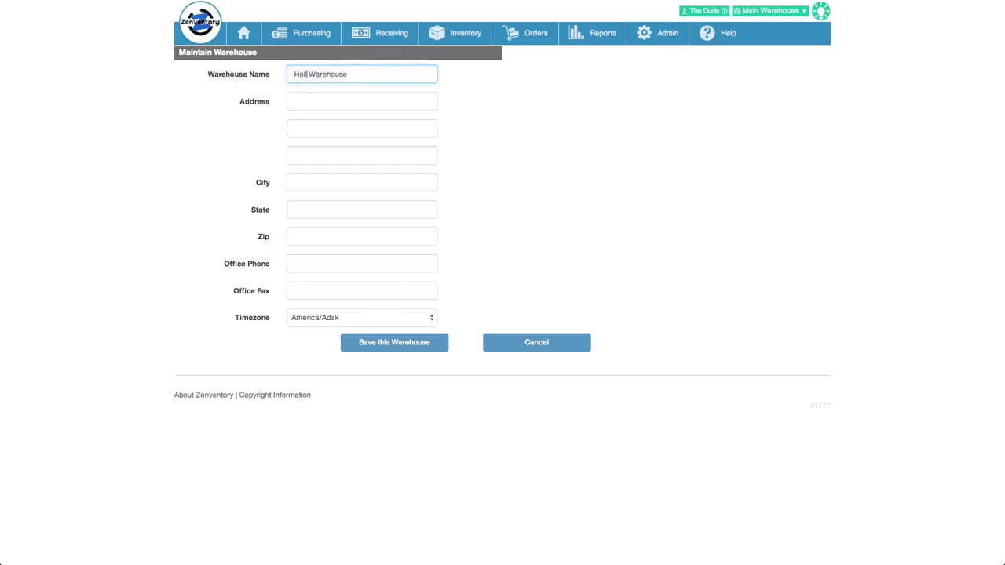
click(306, 98)
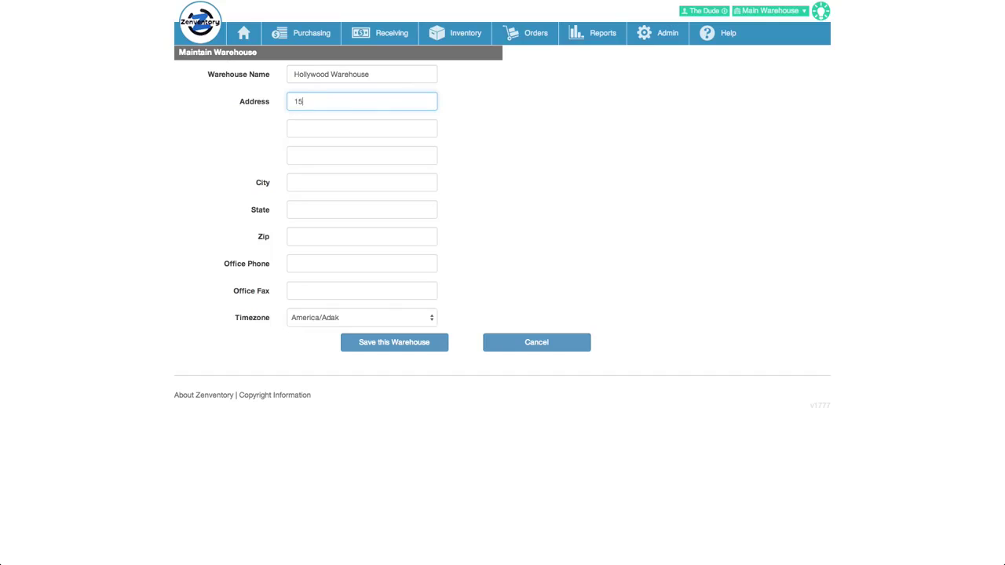
click(307, 182)
text(Hollywood)
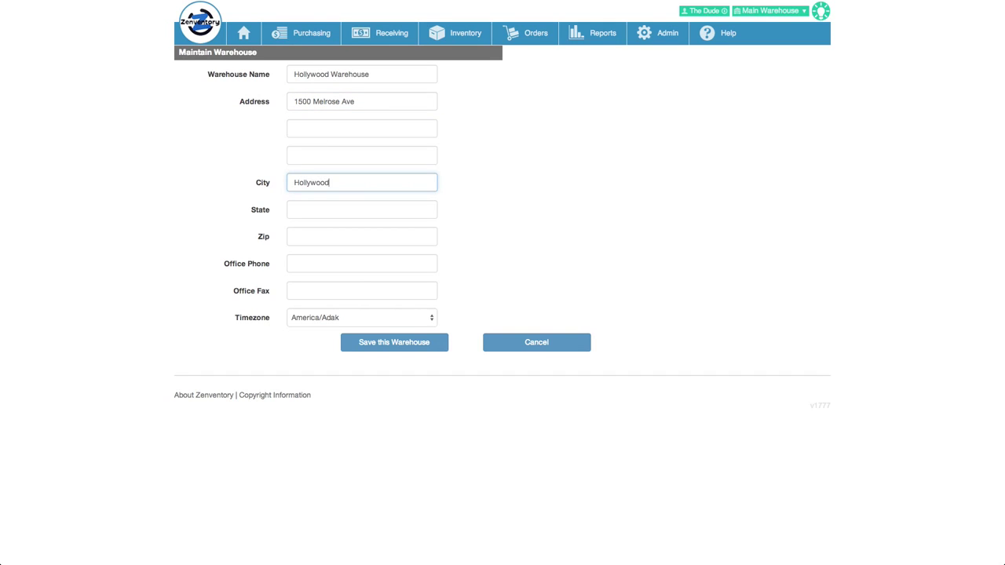
key(Tab)
text(CA)
key(Tab)
text(901210)
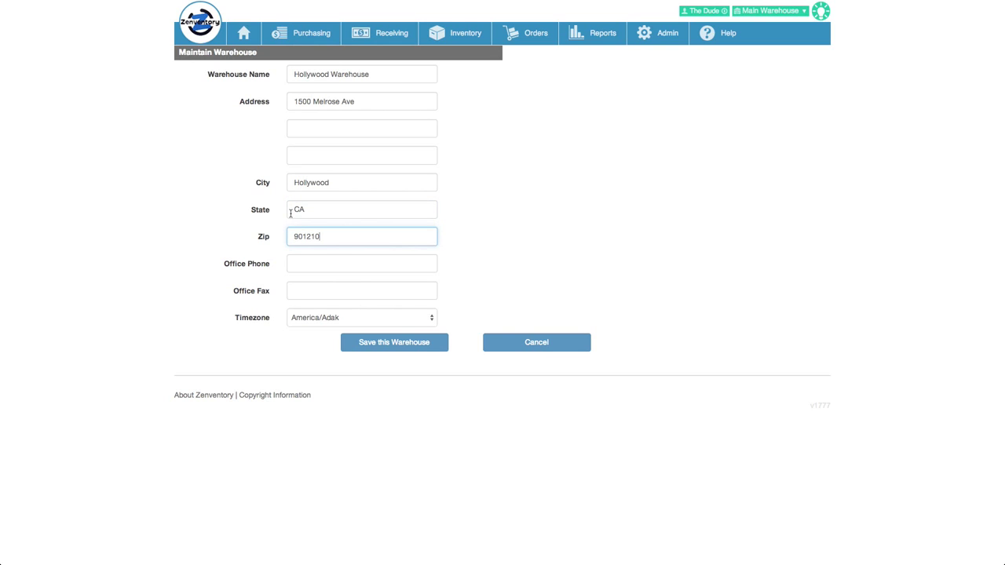
Set the warehouse timezone to America/Los_Angeles and save the warehouse.
click(343, 321)
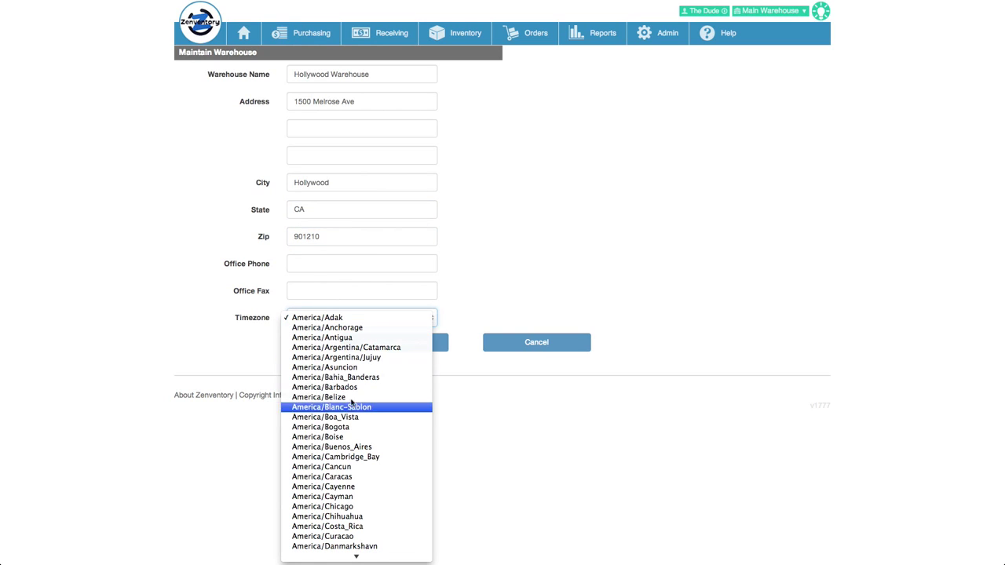
mouse_move(362, 558)
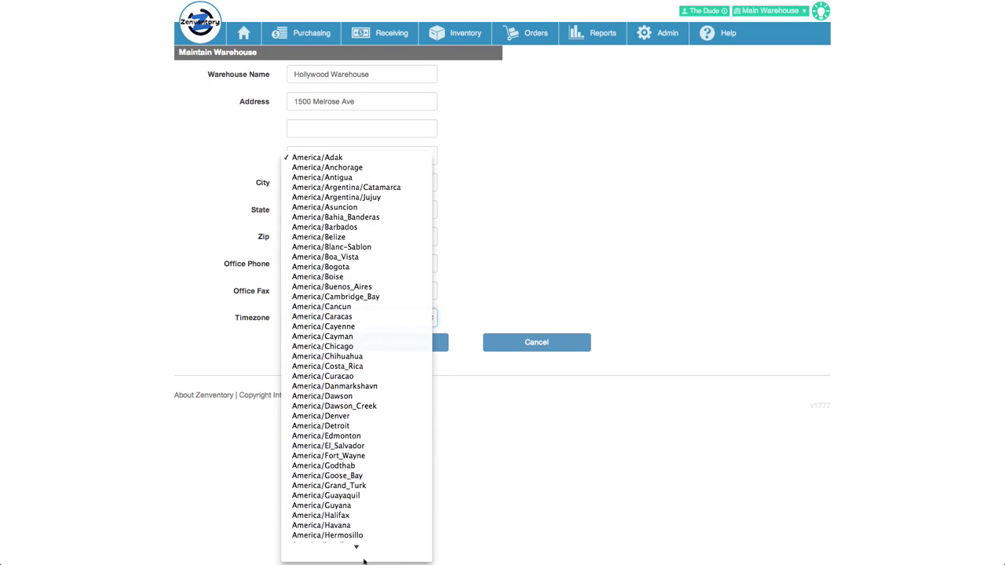
click(362, 455)
click(391, 343)
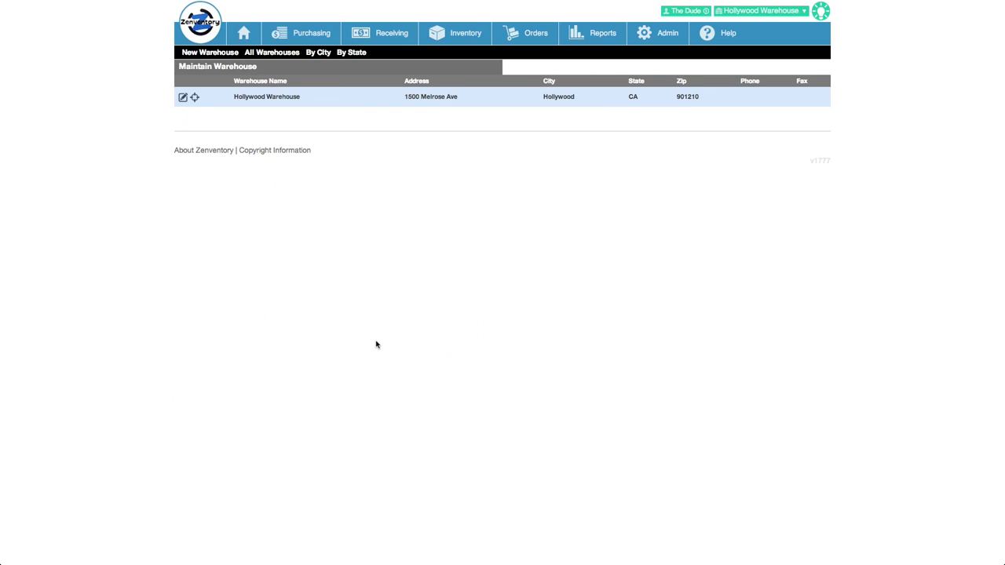
click(196, 99)
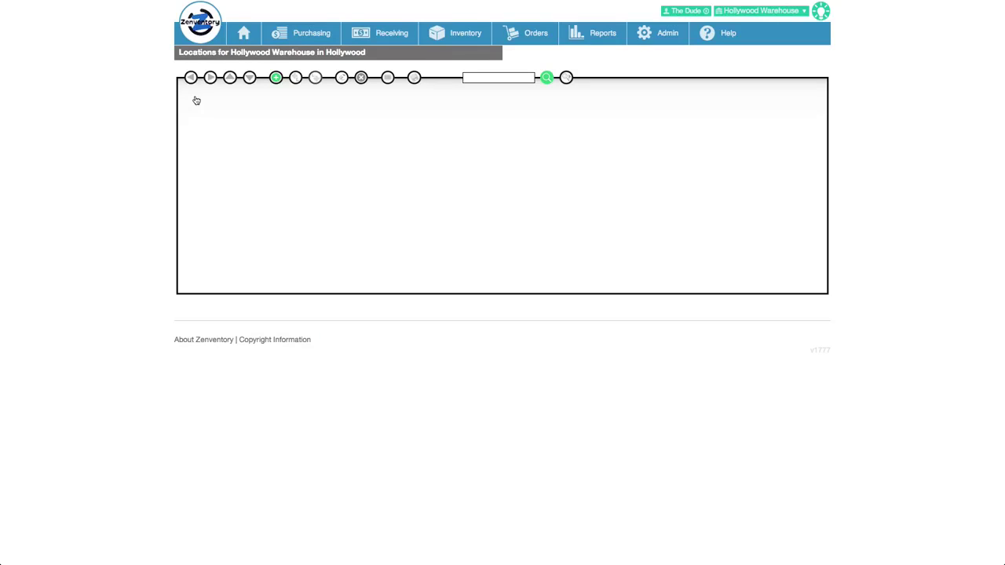
Begin adding a new top-level location to the Hollywood Warehouse tree.
click(276, 79)
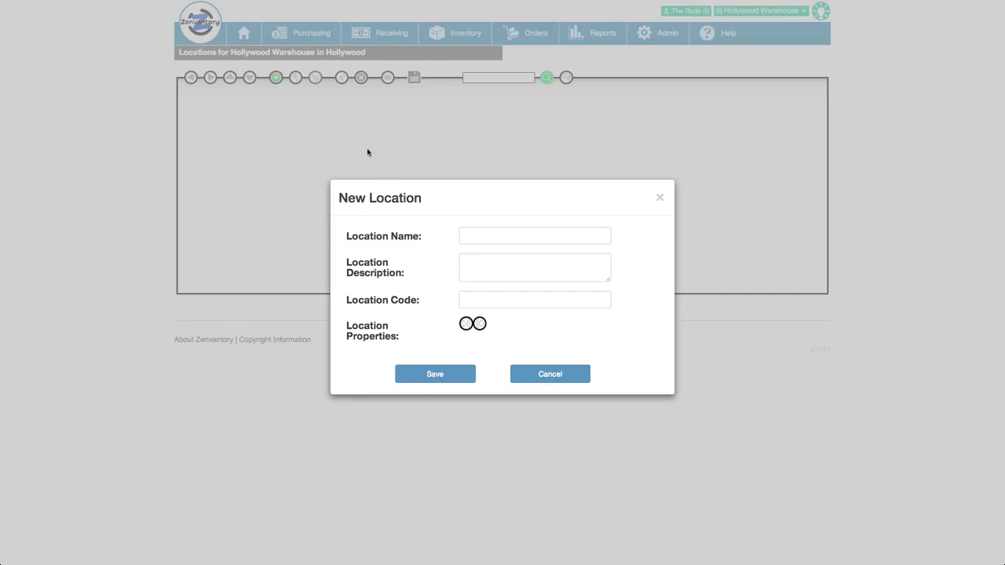
Save a top-level location named 'Zone 1' and select it in the tree.
click(479, 240)
text(Zone 1)
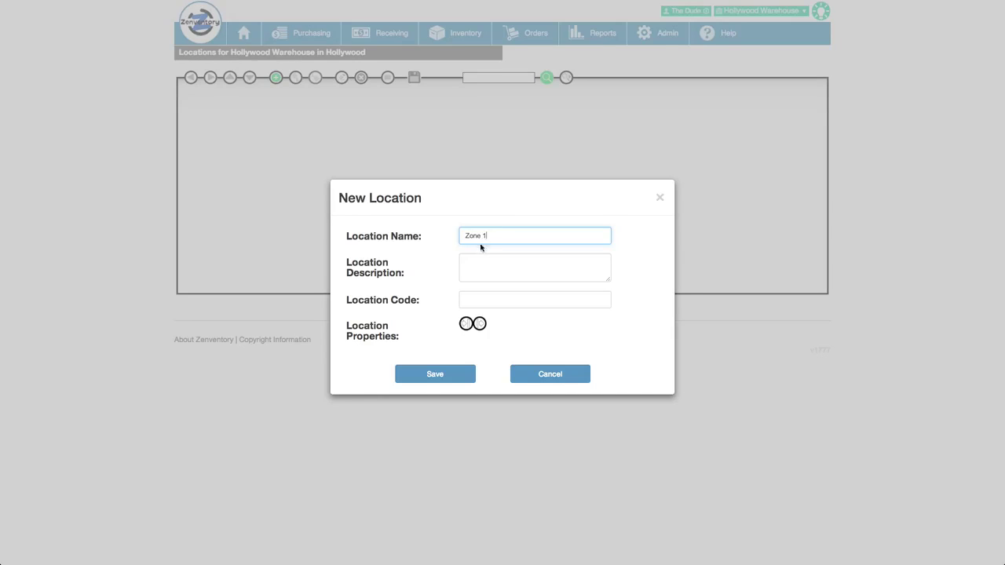
click(444, 375)
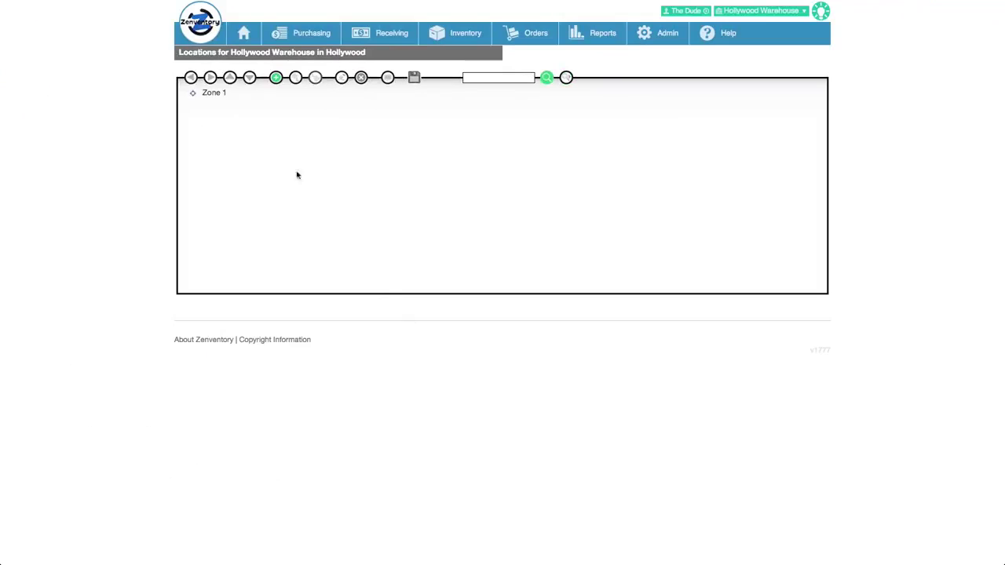
click(216, 94)
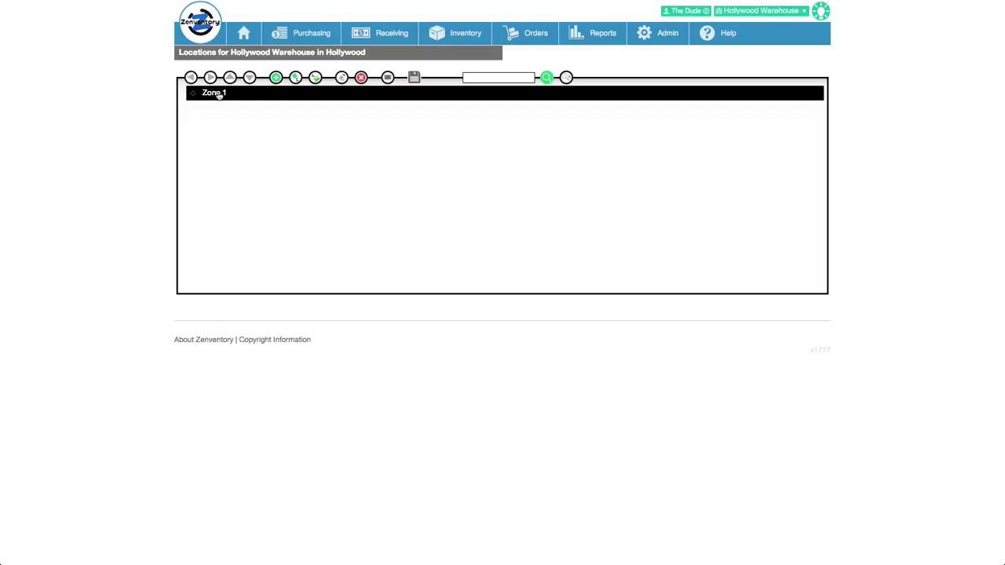
Add Aisle A under Zone 1, then Section 1 under Aisle A.
click(315, 77)
click(467, 235)
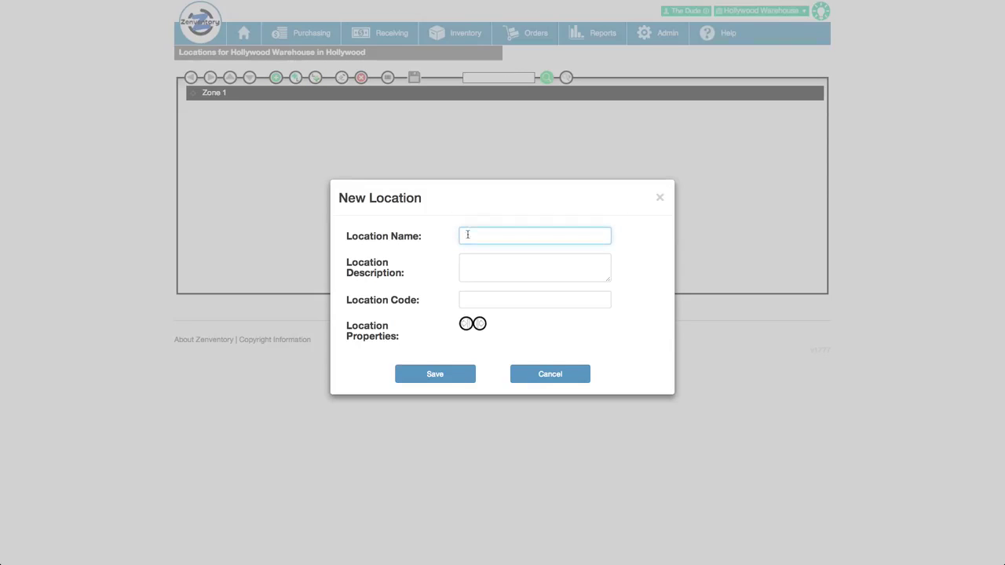
text(Aisle A)
click(453, 380)
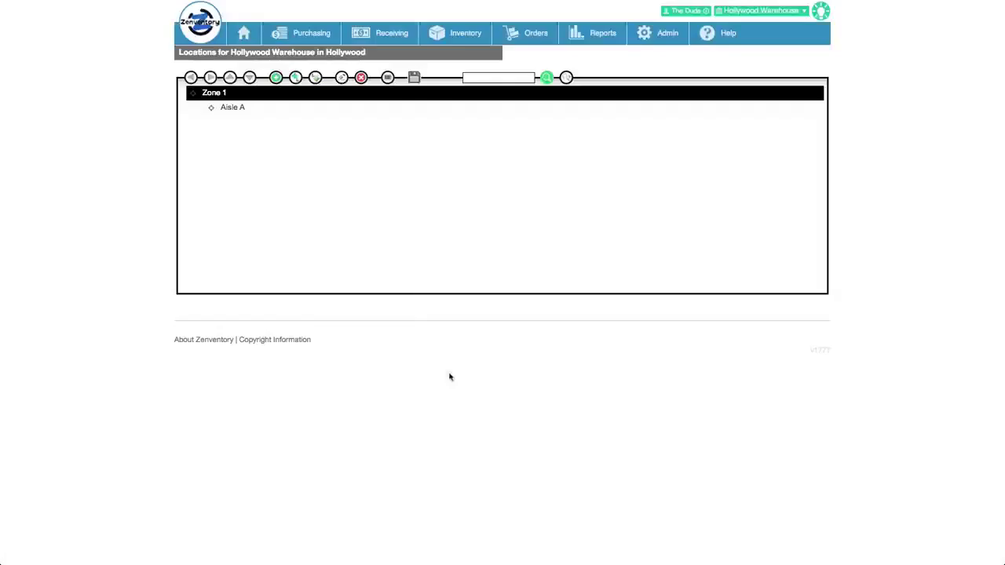
click(235, 108)
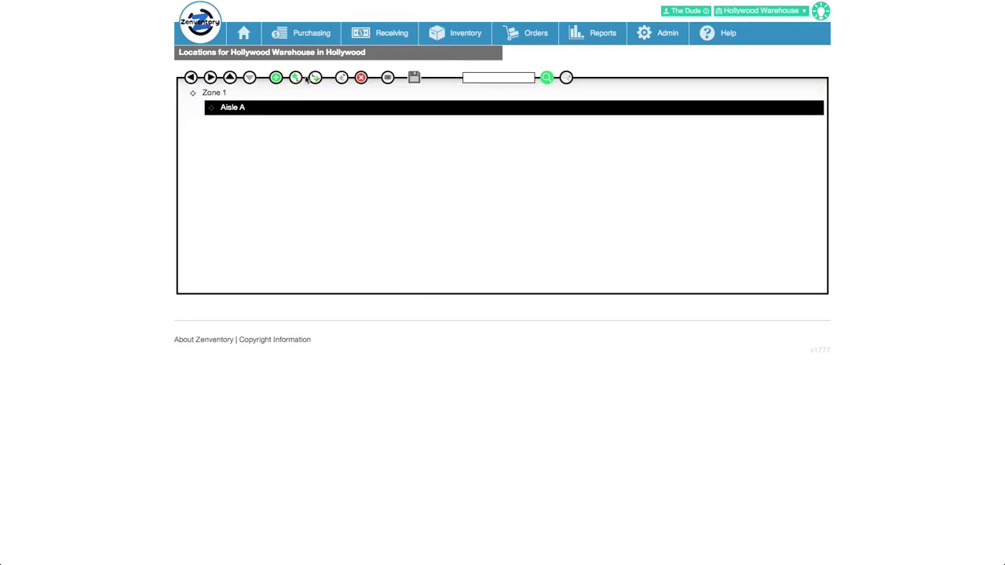
click(315, 77)
click(485, 239)
text(Section 1)
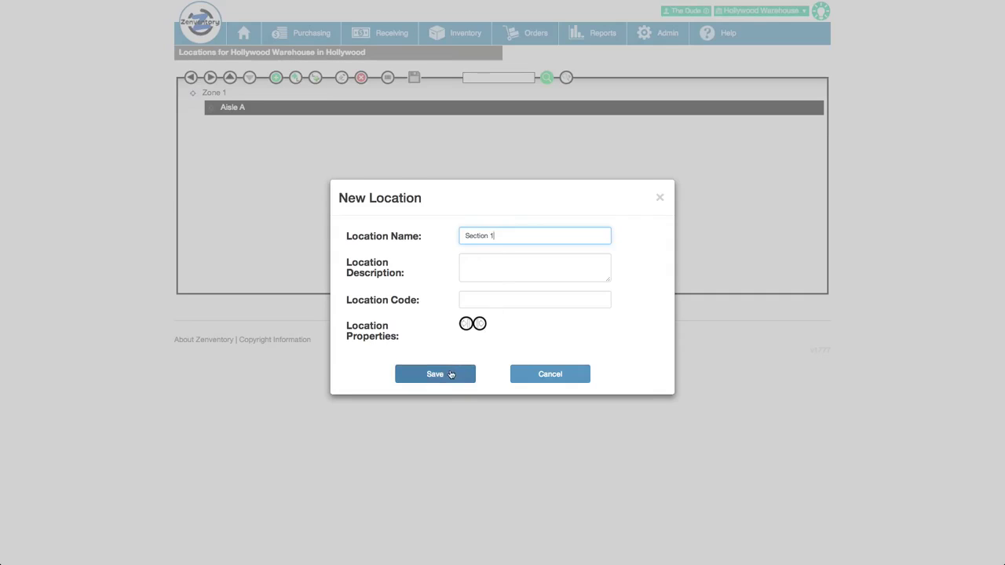
click(451, 374)
click(264, 124)
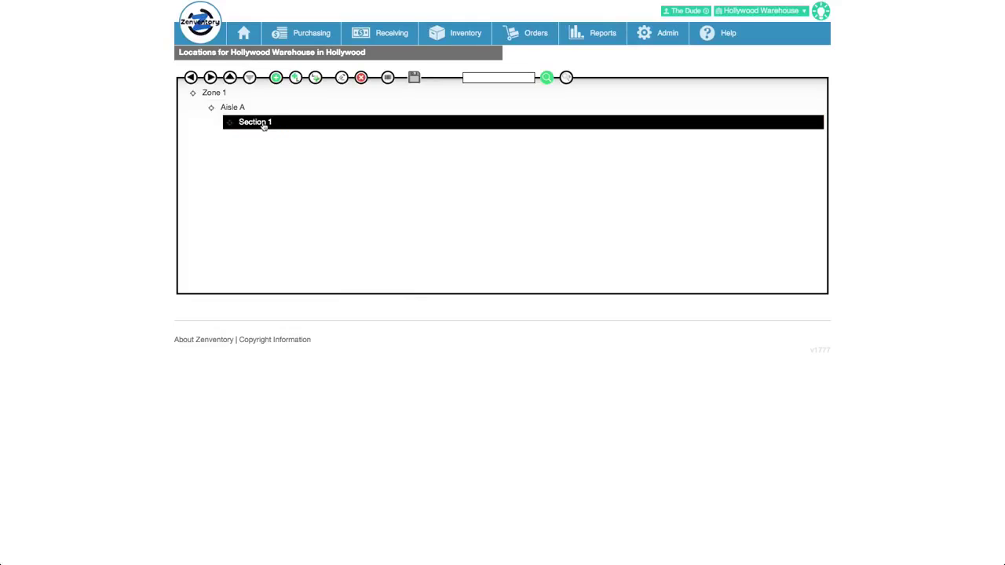
Add Level 1, Level 2 and Level 3 under Section 1.
click(315, 77)
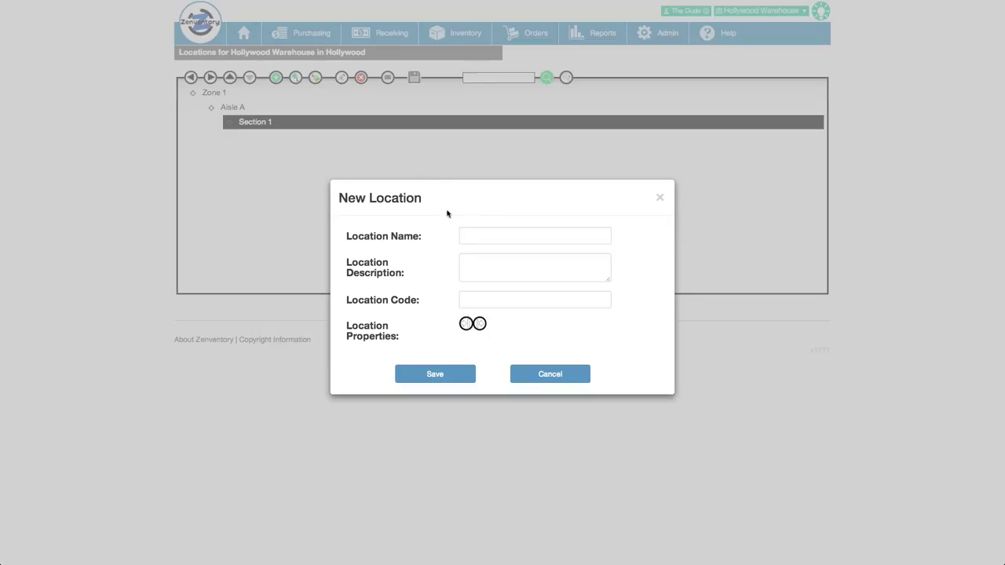
click(465, 233)
text(Level)
click(451, 374)
click(269, 135)
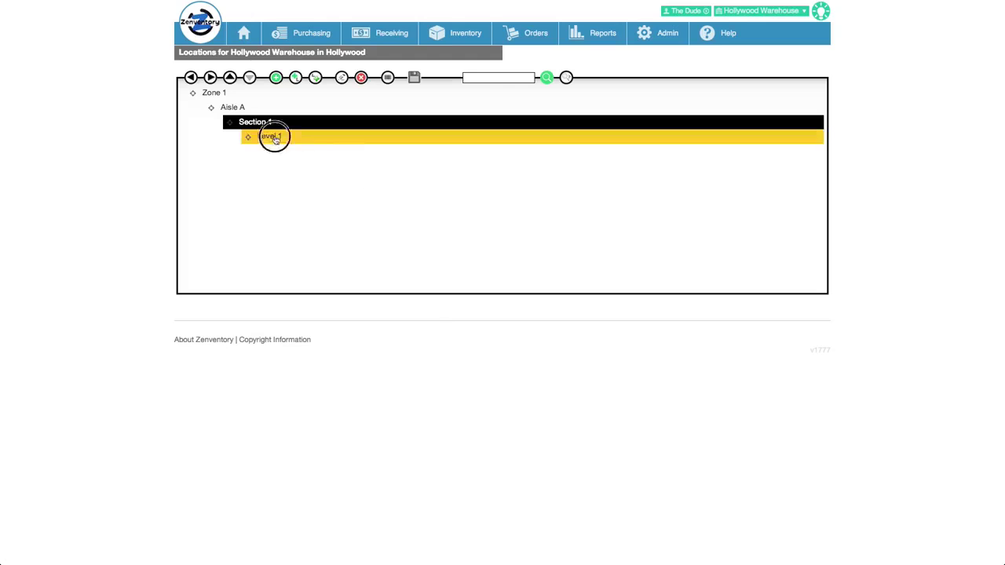
click(276, 78)
click(460, 229)
text(Level 2)
click(449, 375)
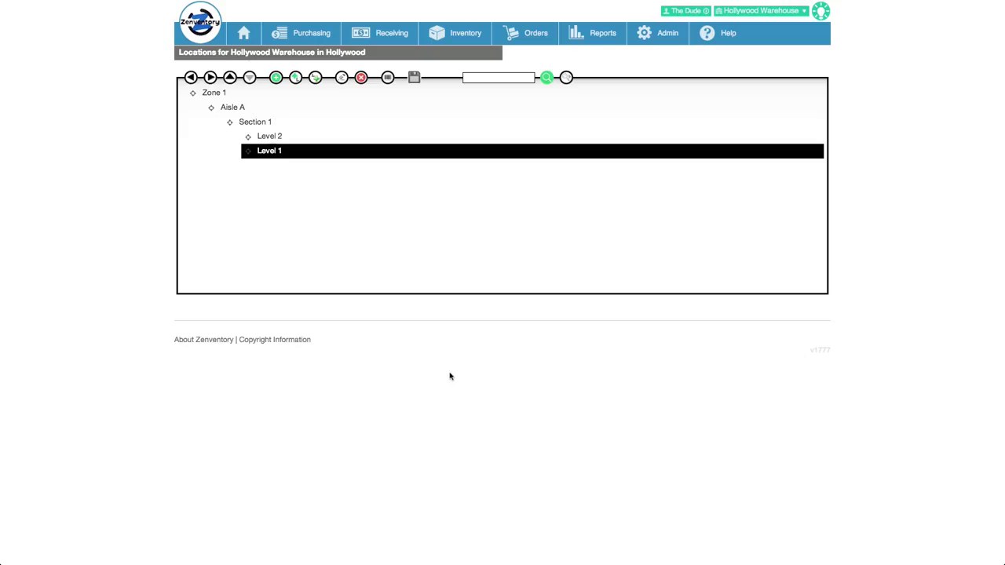
click(276, 78)
click(468, 232)
text(Level)
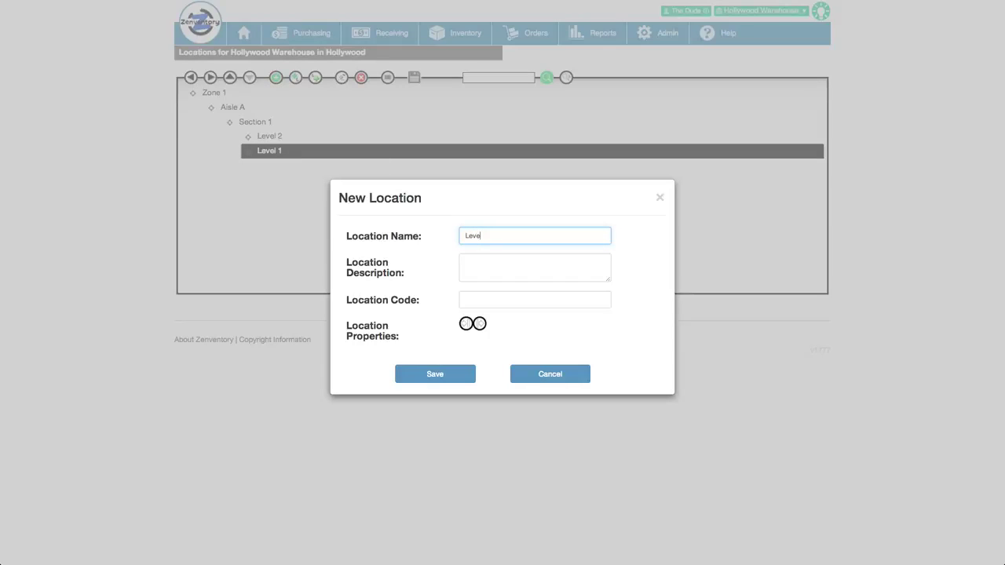
text( 3)
click(437, 374)
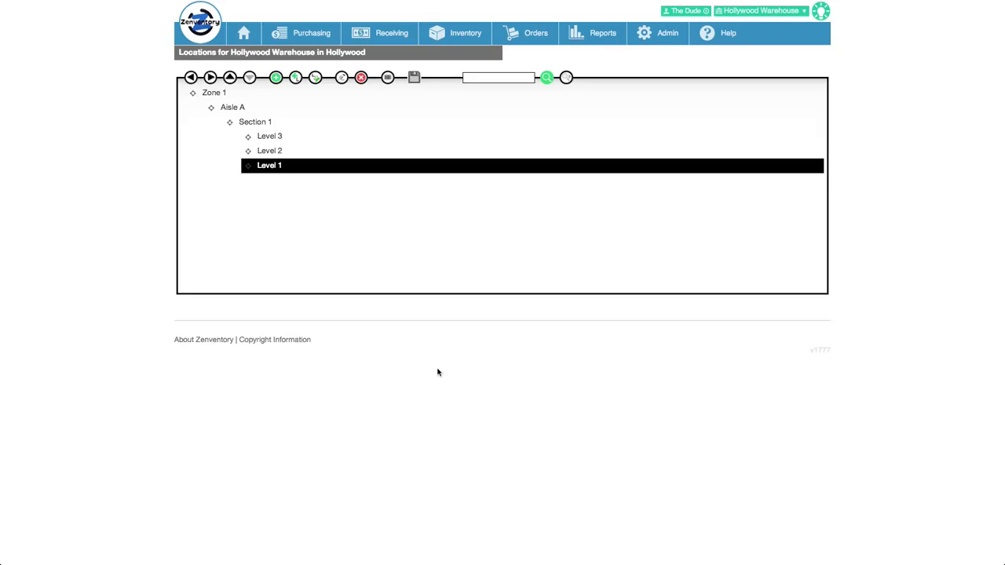
Move Level 1 to the top and Level 2 above Level 3 under Section 1.
click(230, 78)
click(230, 78)
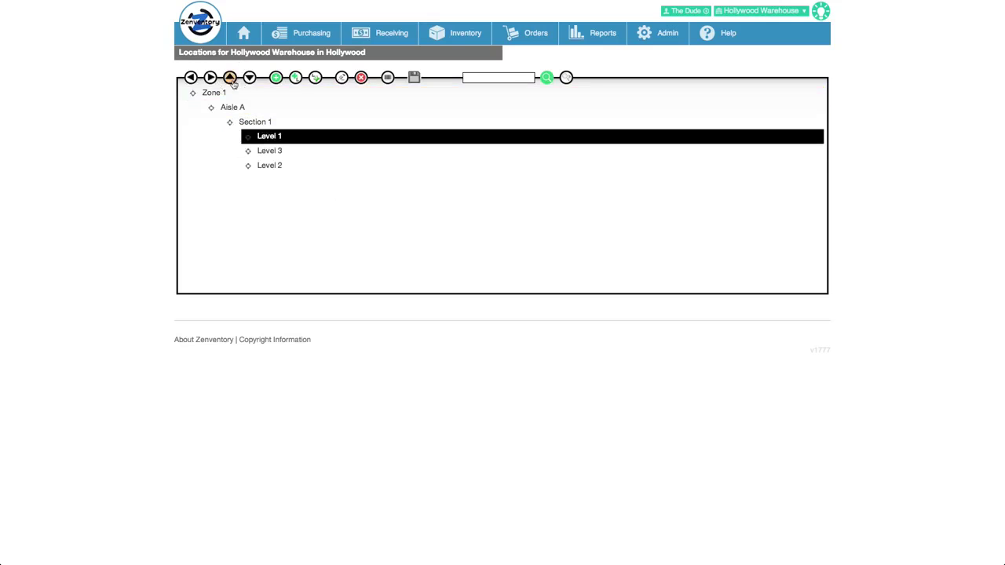
click(265, 167)
click(230, 78)
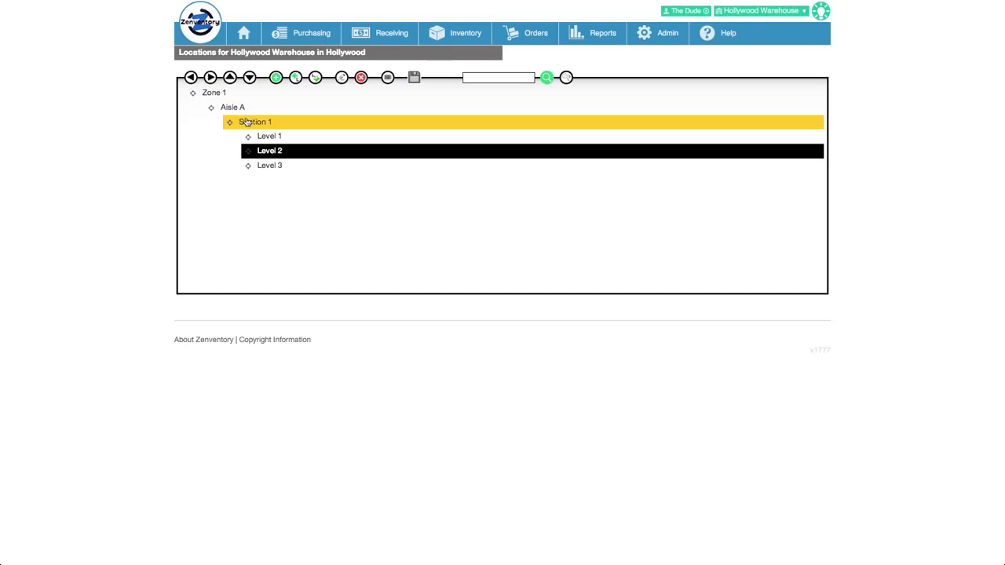
click(247, 123)
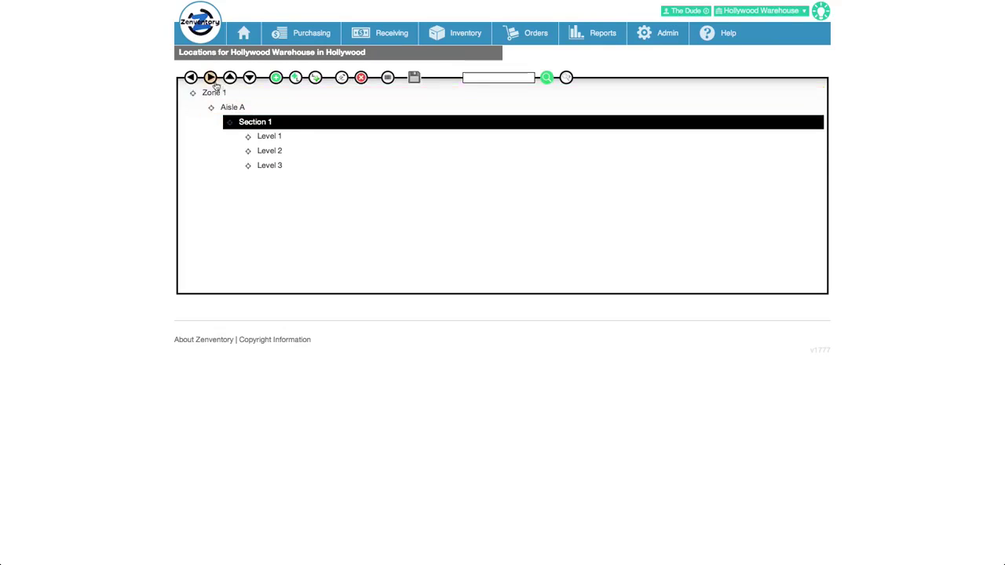
click(210, 93)
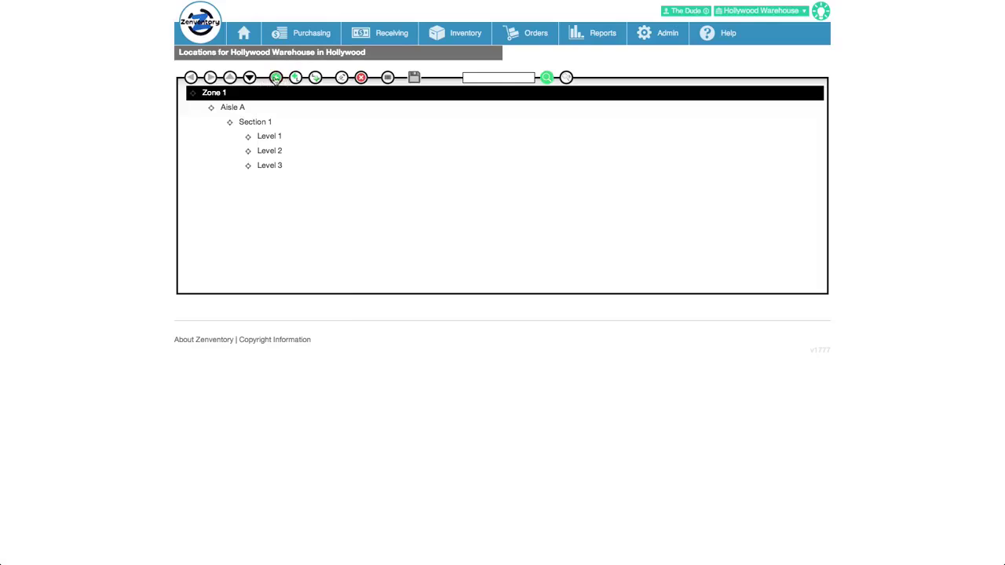
click(275, 77)
Create Zone 2 beside Zone 1 and add Aisle B inside it.
click(472, 232)
text(Zone 2)
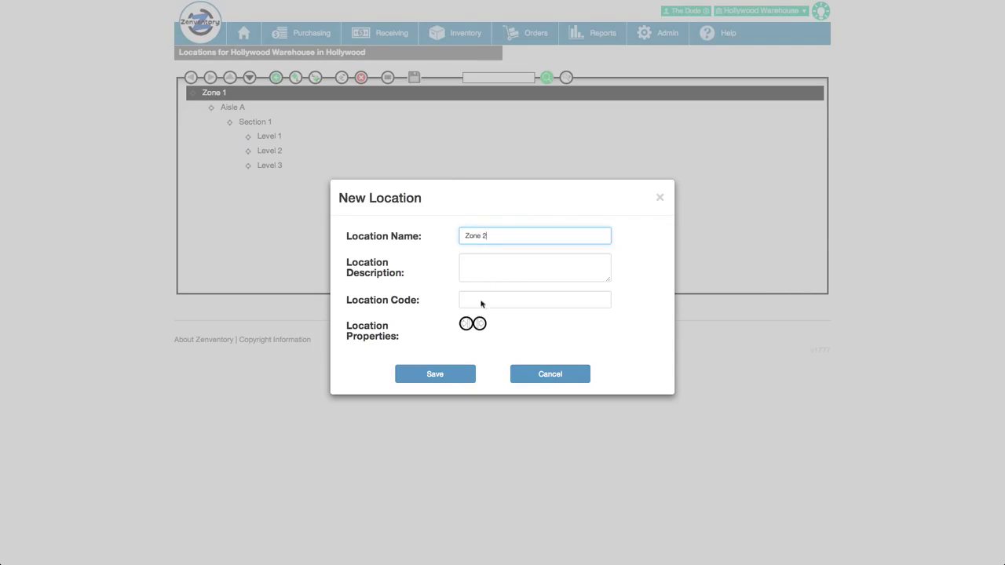
click(445, 376)
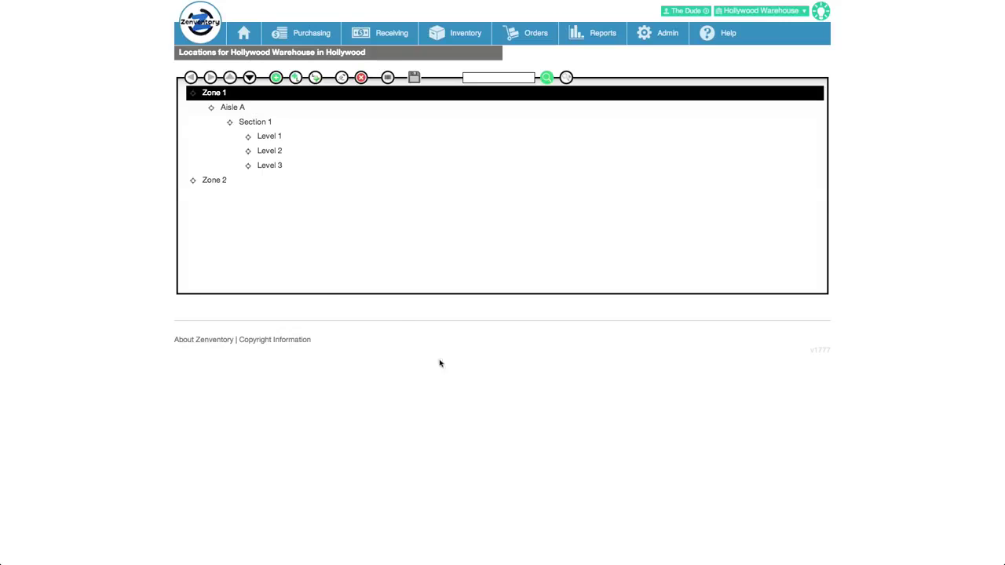
click(206, 180)
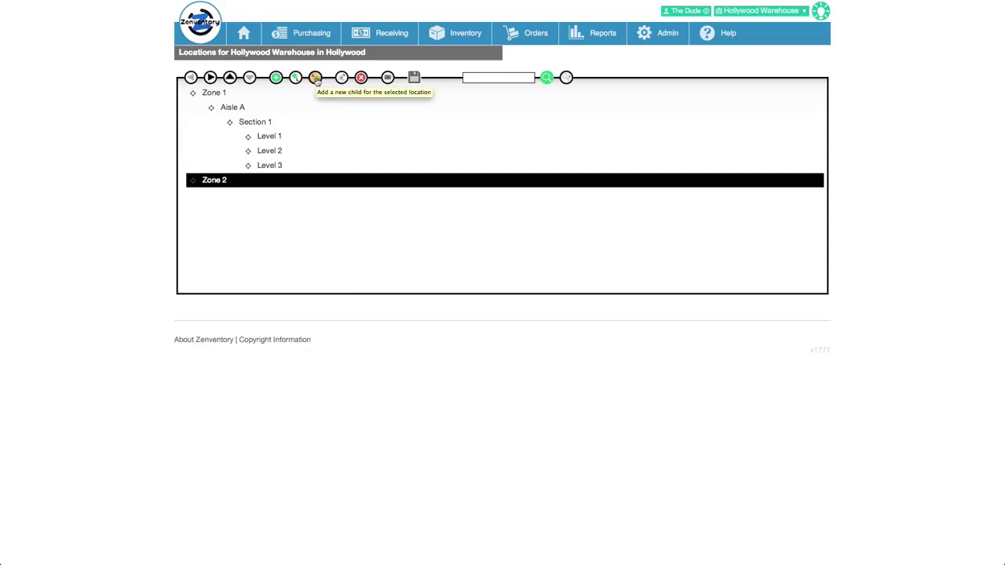
click(315, 77)
click(475, 236)
text(Aisle B)
click(435, 373)
Add Section 1 under Aisle B, containing Level 1 and Level 2.
click(228, 195)
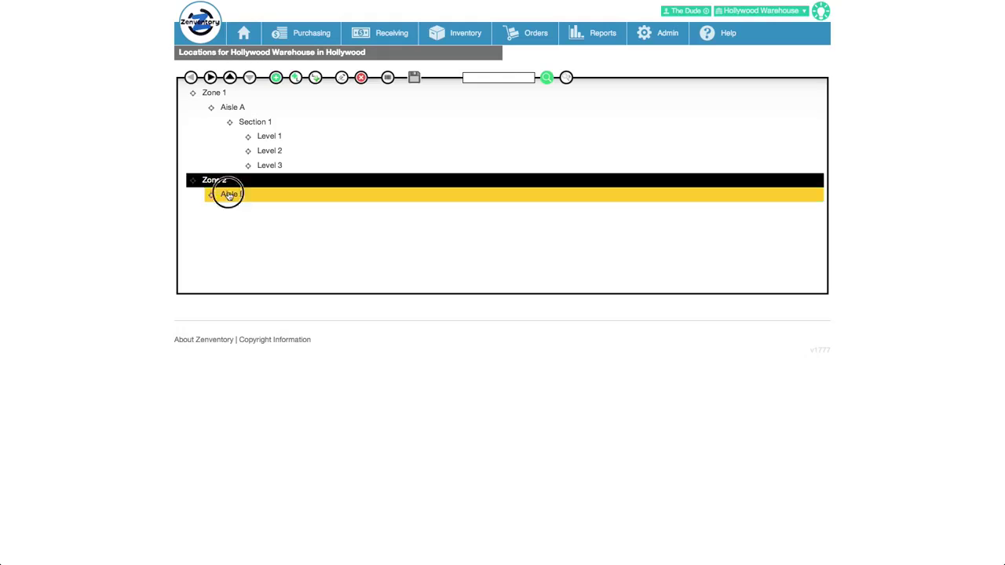
click(315, 78)
text(Section 1)
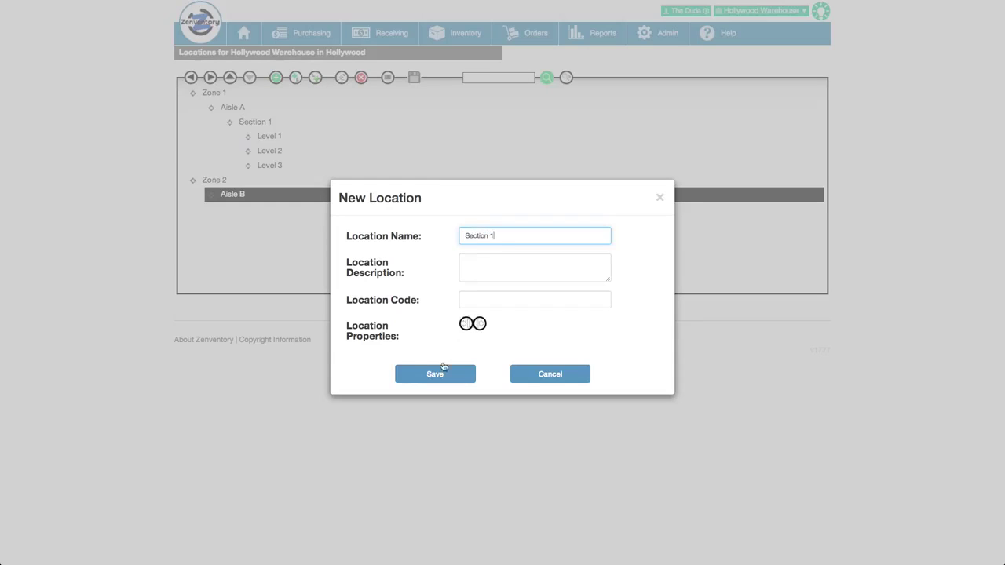
click(440, 374)
click(253, 209)
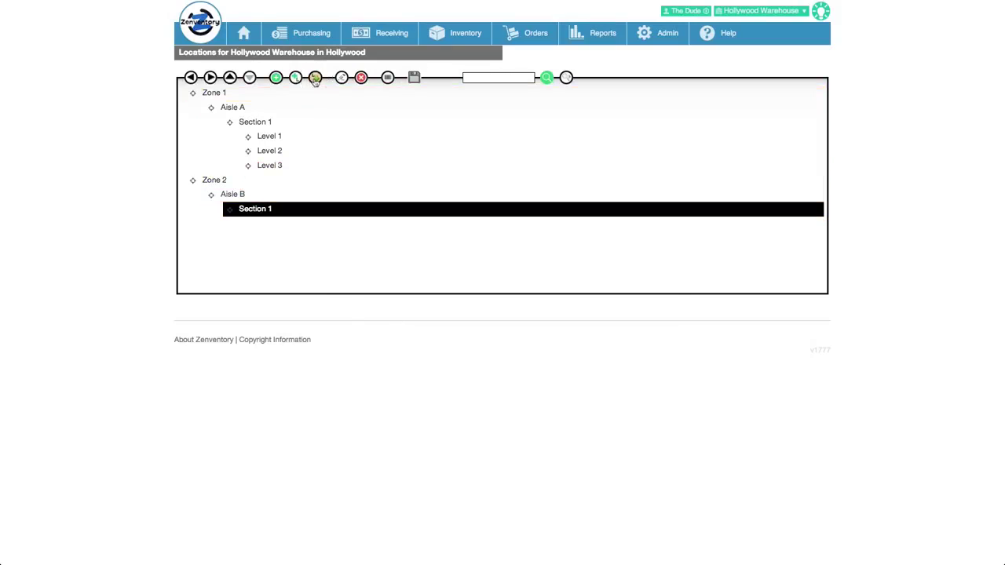
click(315, 77)
text(Level 1)
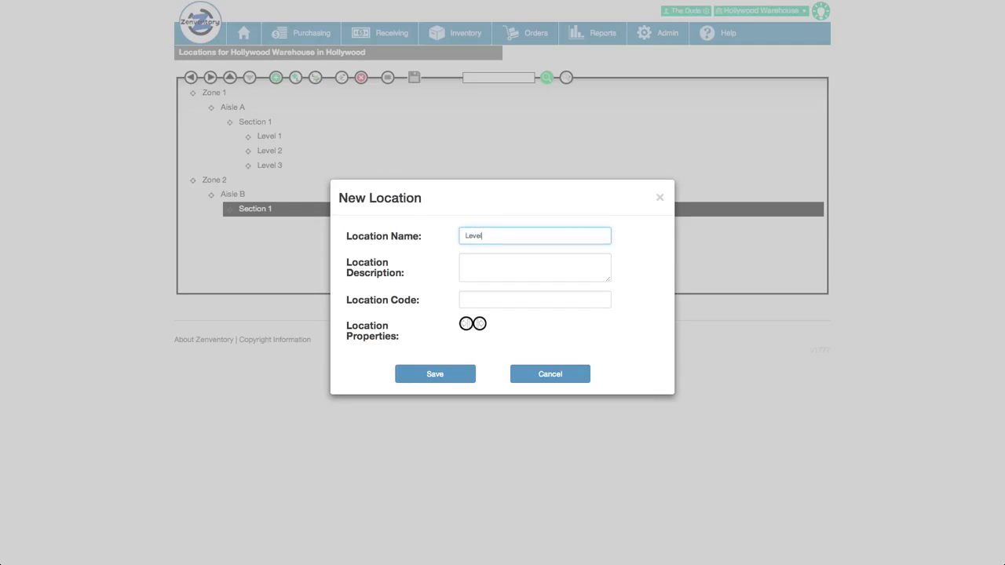
click(443, 374)
click(267, 224)
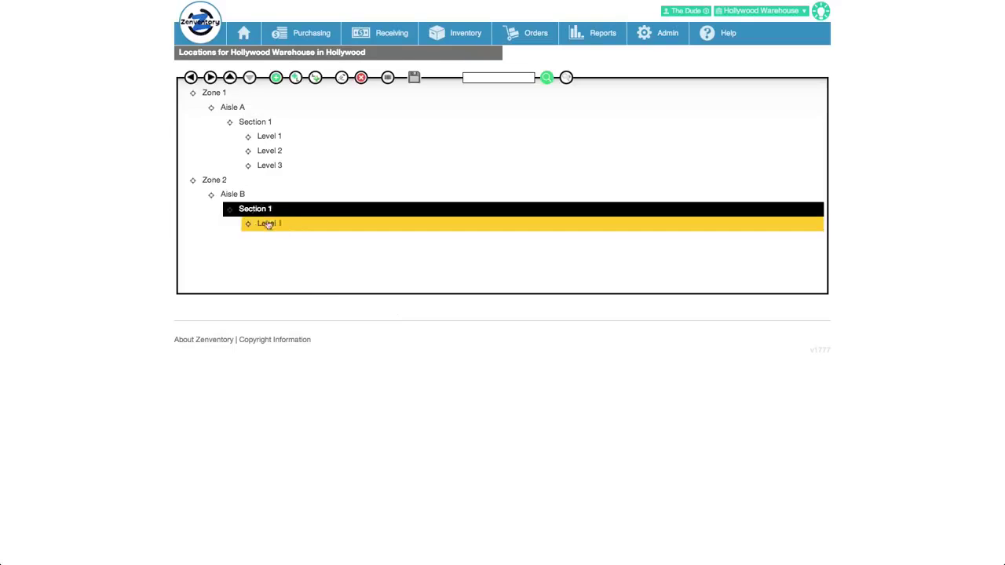
click(275, 78)
text(Level 2)
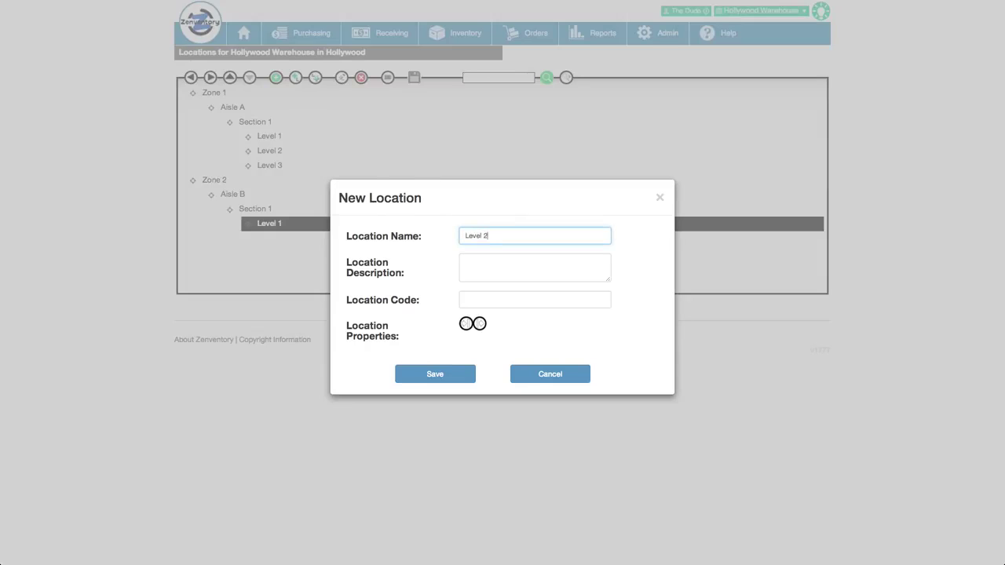
click(454, 371)
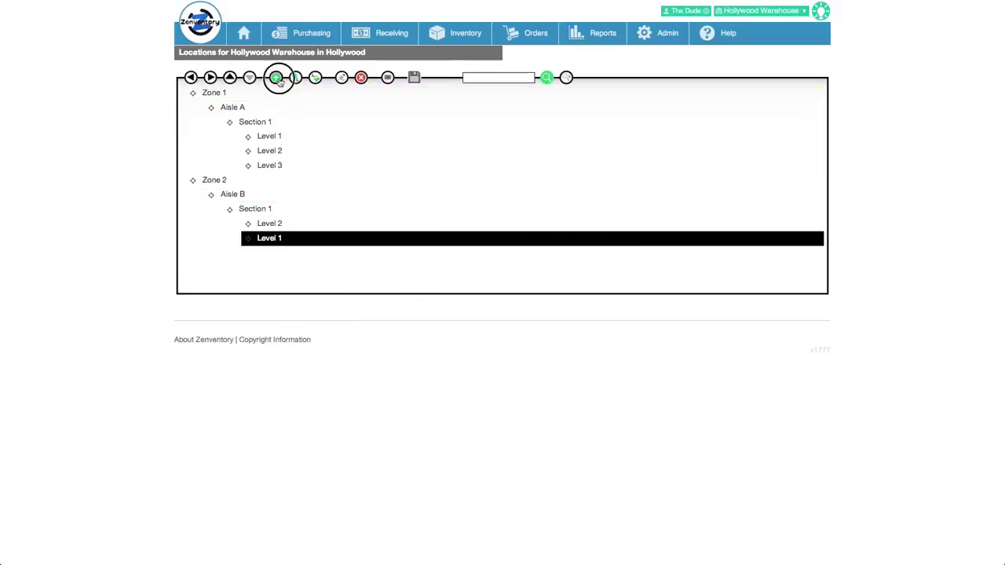
click(275, 78)
Add Level 3 under Zone 2's Section 1.
click(472, 238)
text(Level)
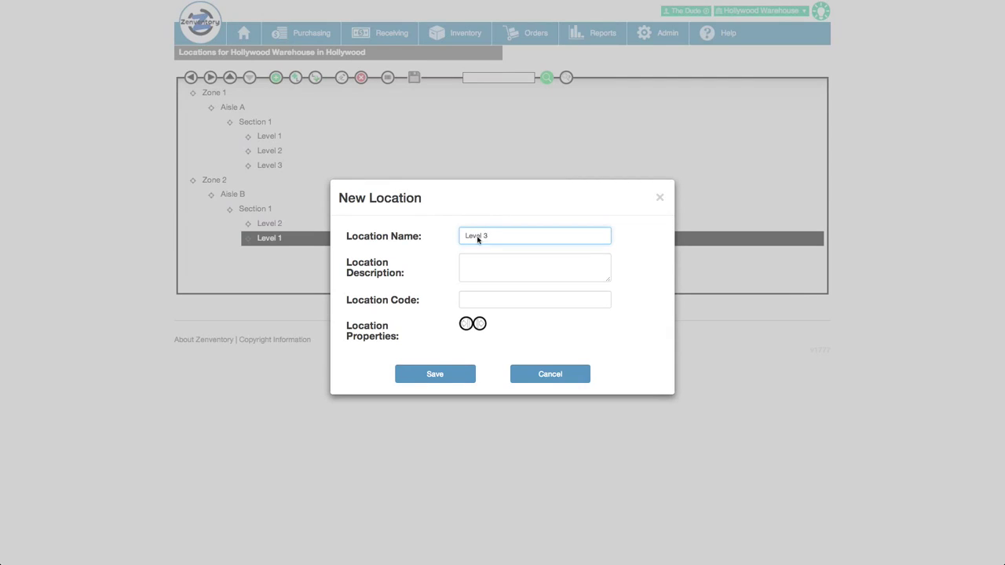
text( 3)
click(435, 373)
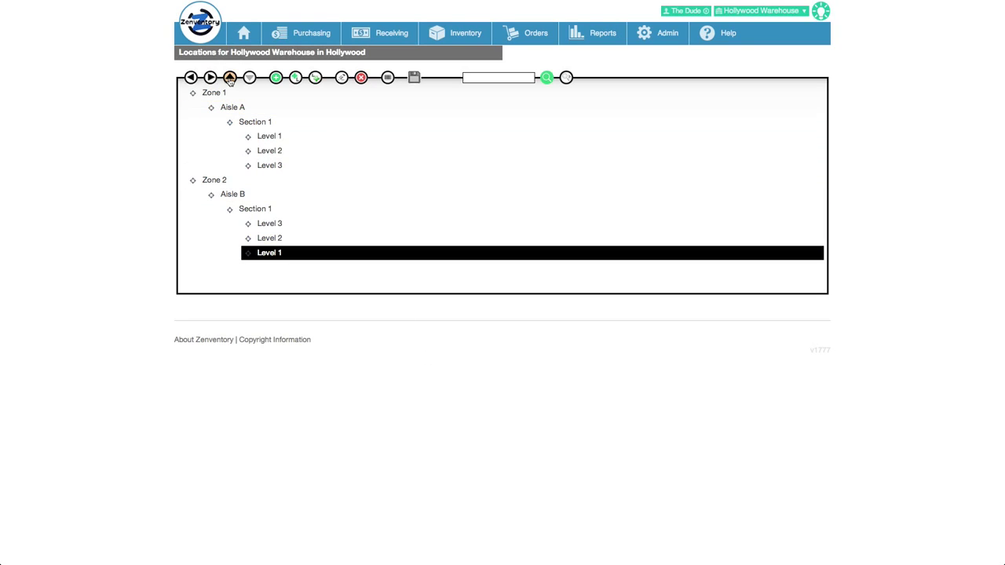
Order Zone 2's levels as Level 1, Level 2, Level 3 and save the structure.
click(229, 78)
click(229, 77)
click(269, 253)
click(229, 78)
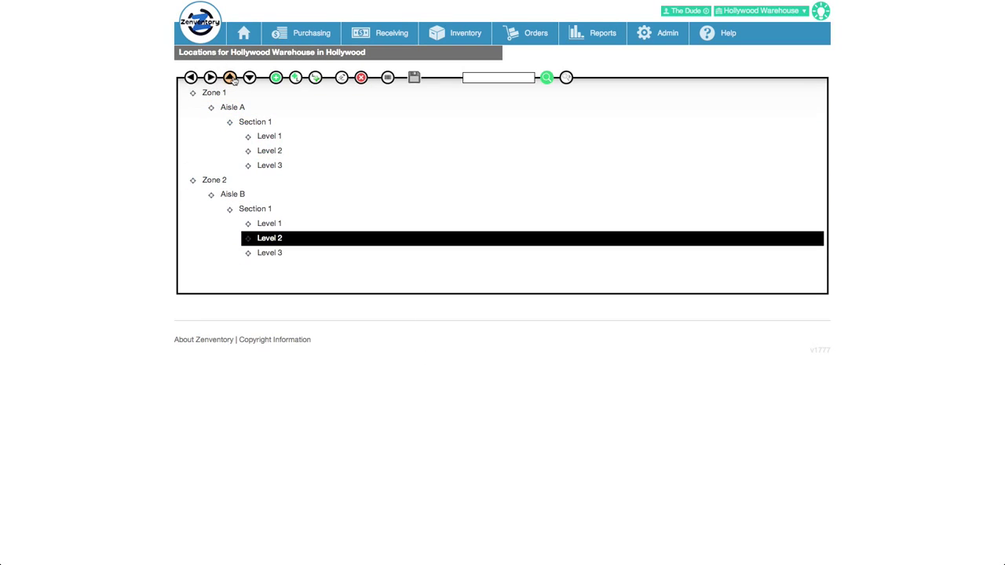
click(415, 79)
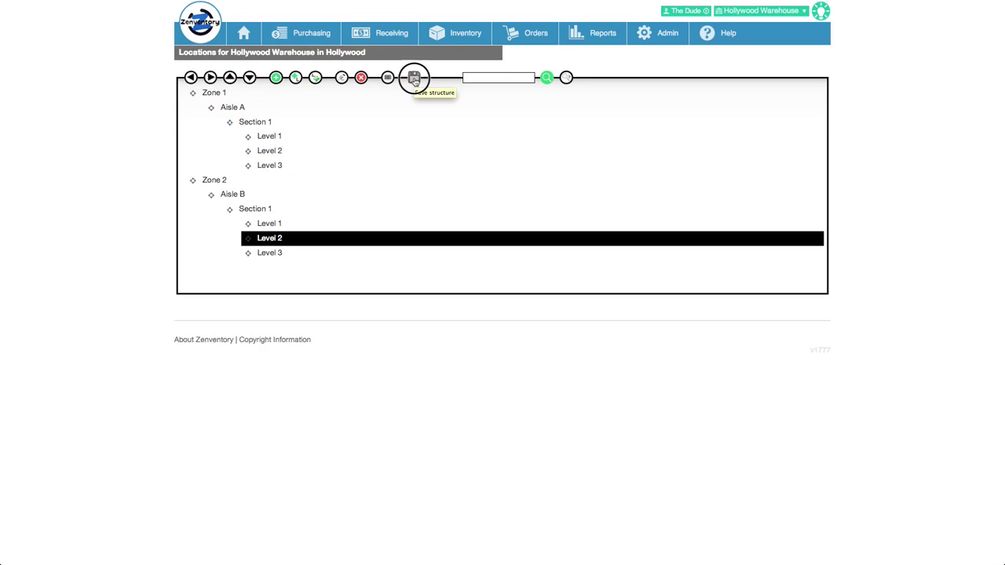